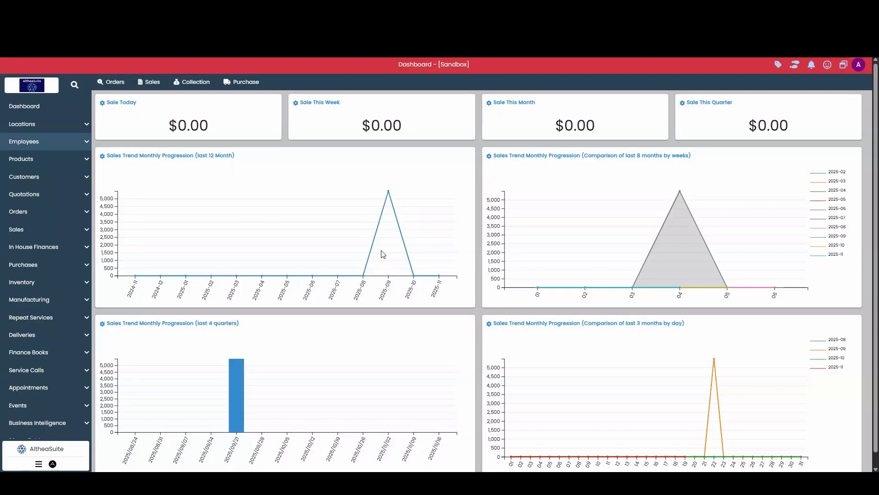
# Open the Sales Role for modification from Employees > User Roles.
pyautogui.click(63, 142)
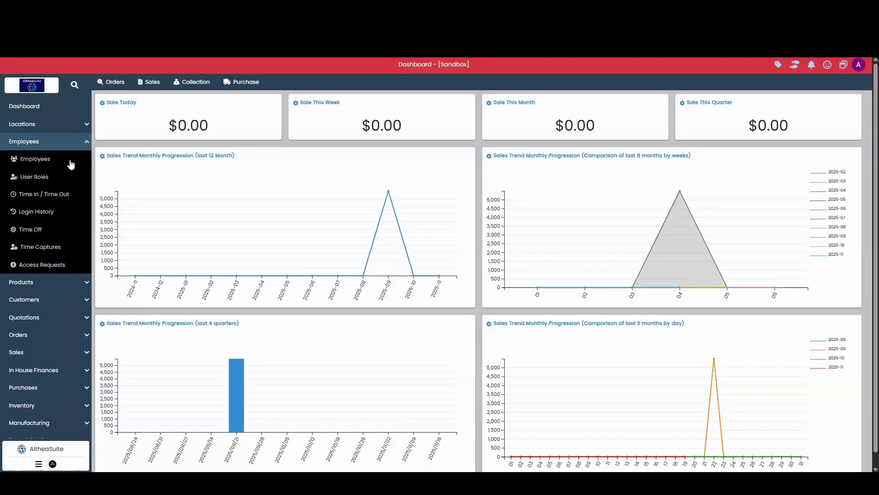
pyautogui.click(46, 178)
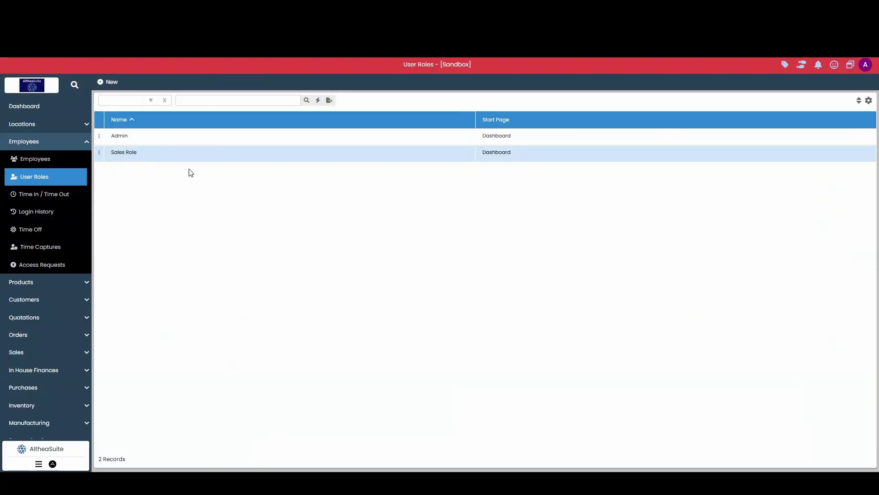
pyautogui.click(100, 153)
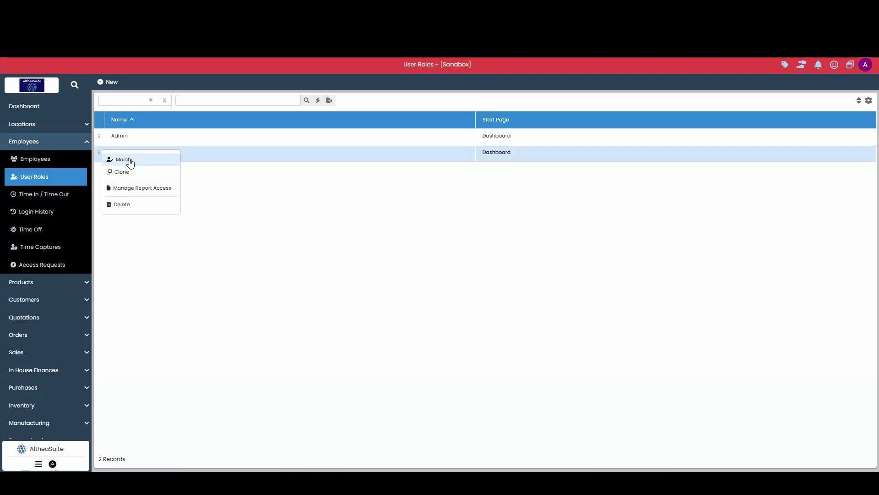
pyautogui.click(129, 161)
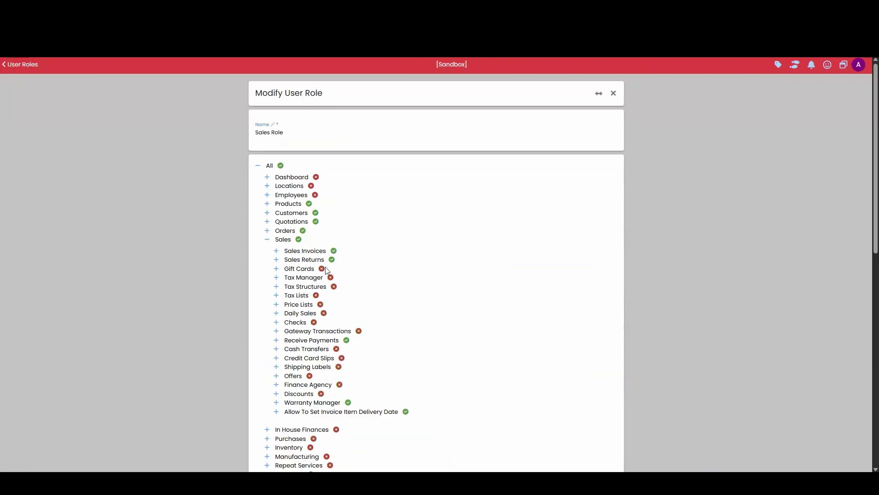
# Zoom the permissions page in two steps and expand Sales Invoices down to its Modify entry.
pyautogui.scroll(-1, 360, 237)
pyautogui.hotkey('ctrl', '+')
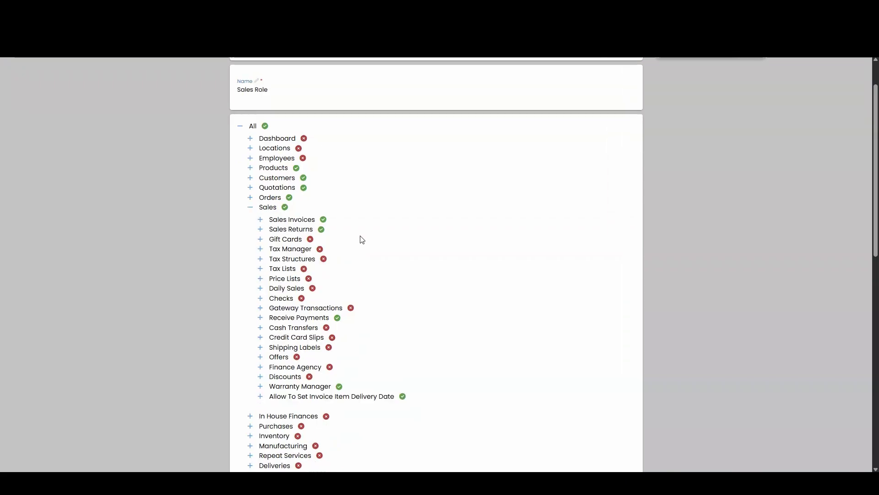
pyautogui.hotkey('ctrl', '+')
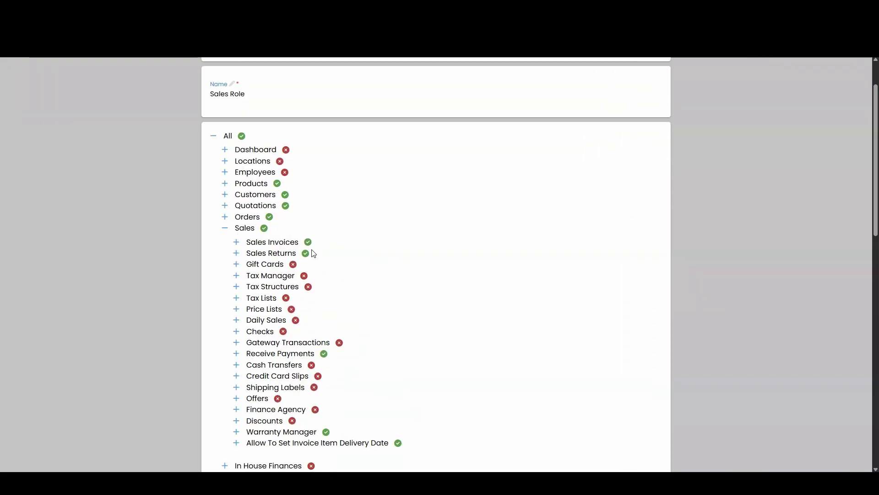
pyautogui.click(236, 242)
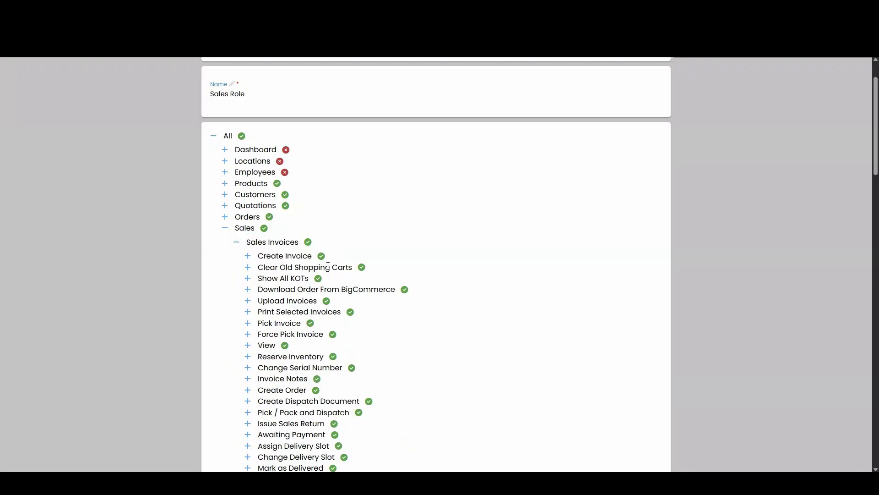
pyautogui.scroll(-3, 308, 255)
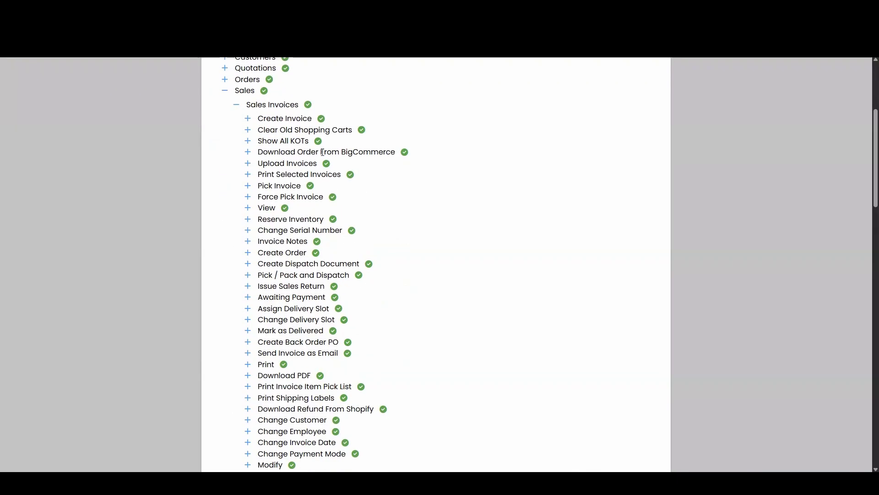
pyautogui.scroll(-5, 357, 204)
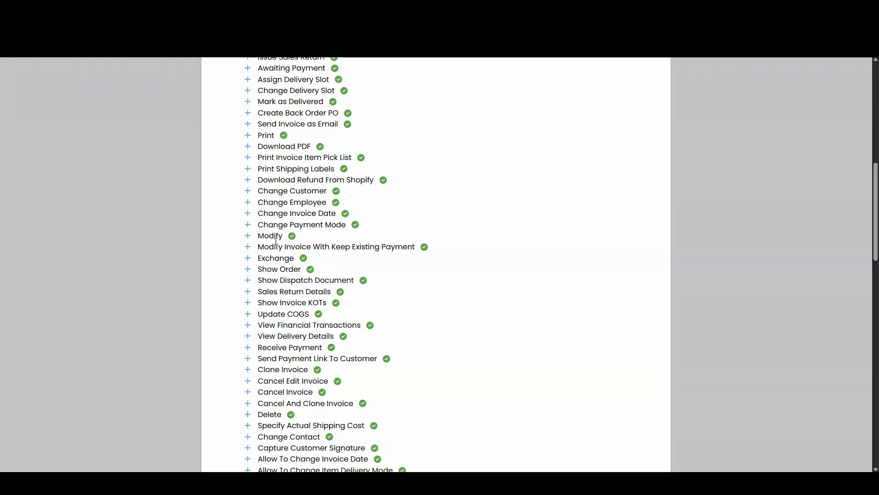
pyautogui.moveTo(251, 239)
# Mark Sales Invoices Modify as password-protected and bring up the Select Password list.
pyautogui.click(304, 236)
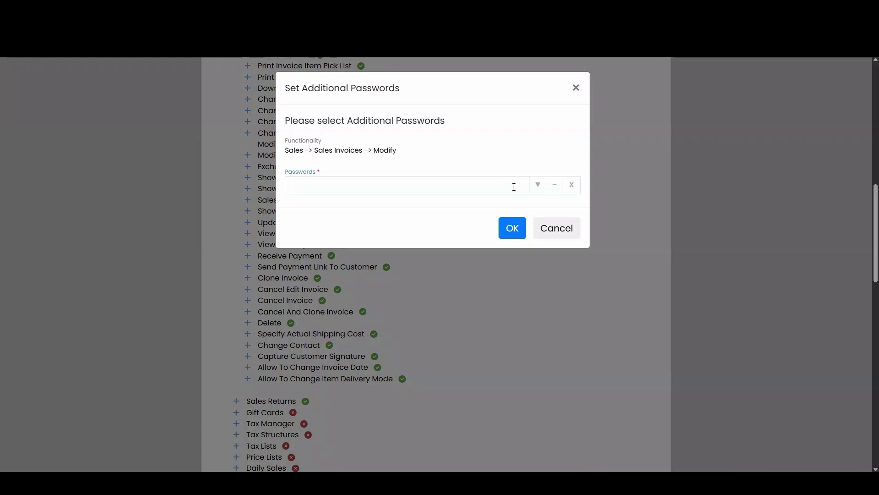
pyautogui.click(535, 188)
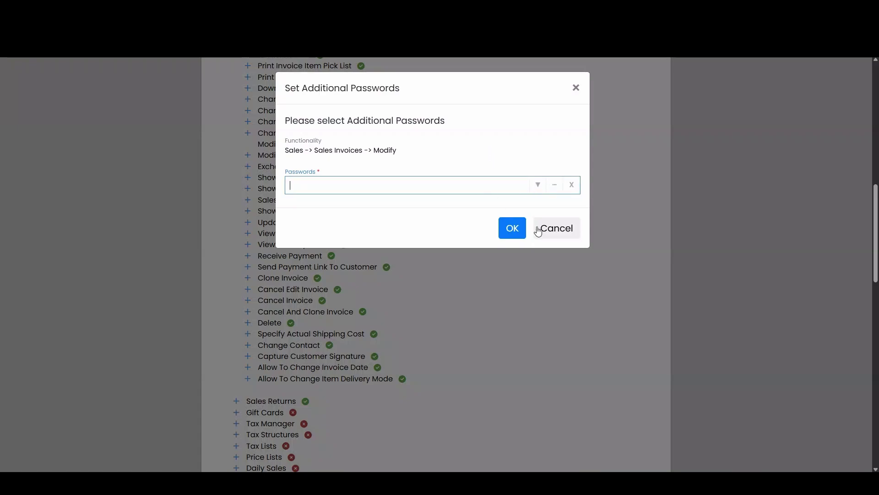
pyautogui.click(552, 204)
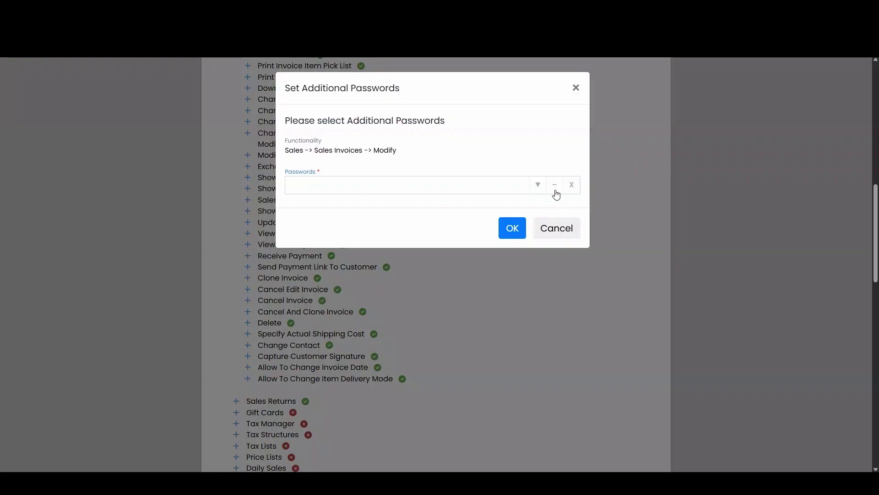
pyautogui.click(555, 188)
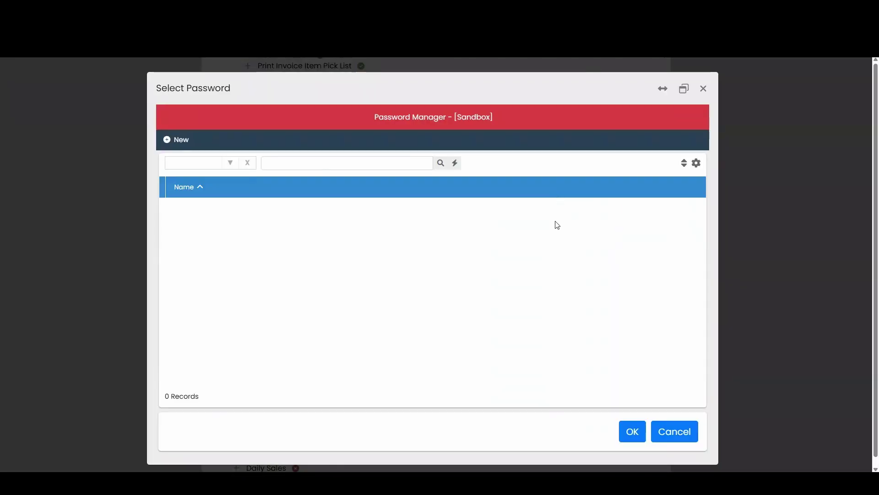
# Create and save a new stored password named 'AltheaSuite'.
pyautogui.click(173, 141)
pyautogui.click(395, 212)
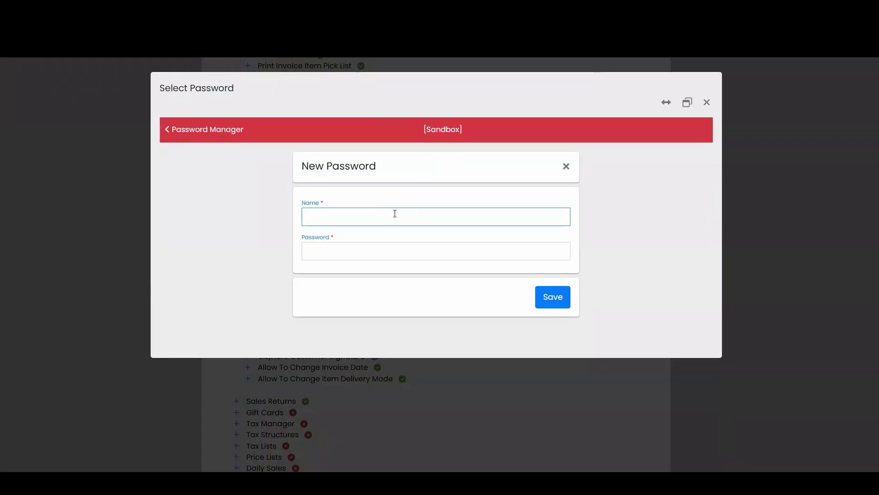
pyautogui.write('AltheaSuite')
pyautogui.click(380, 248)
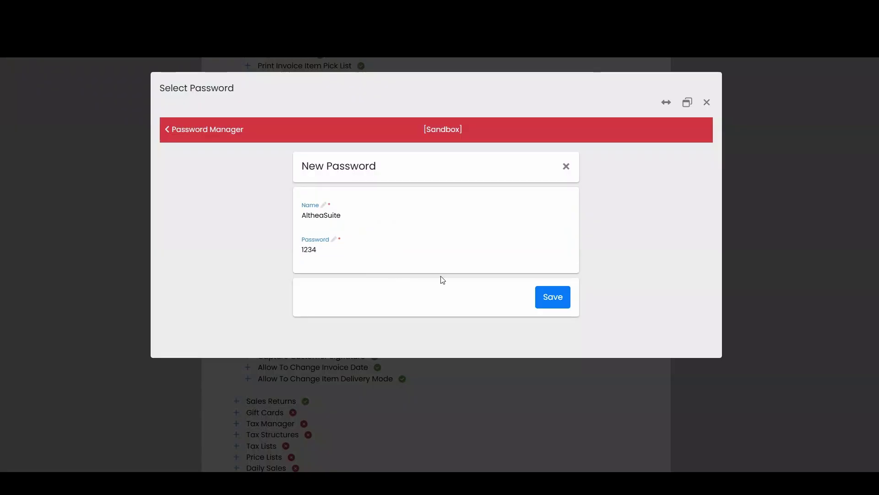
pyautogui.click(555, 295)
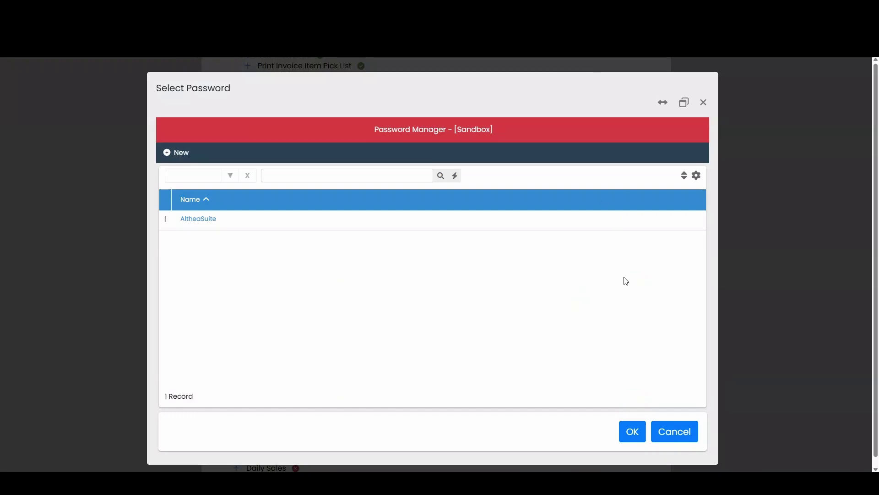
# Attach the AltheaSuite password to the Sales Invoices Modify permission.
pyautogui.click(232, 222)
pyautogui.click(633, 433)
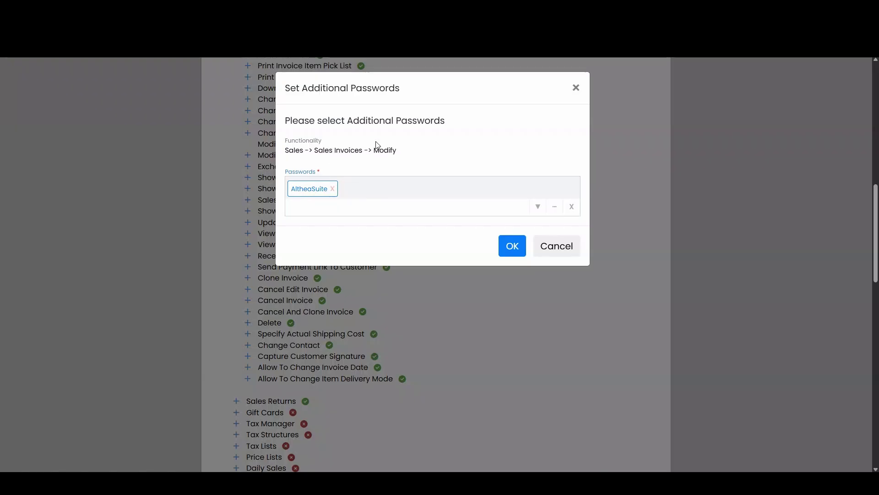
pyautogui.click(513, 248)
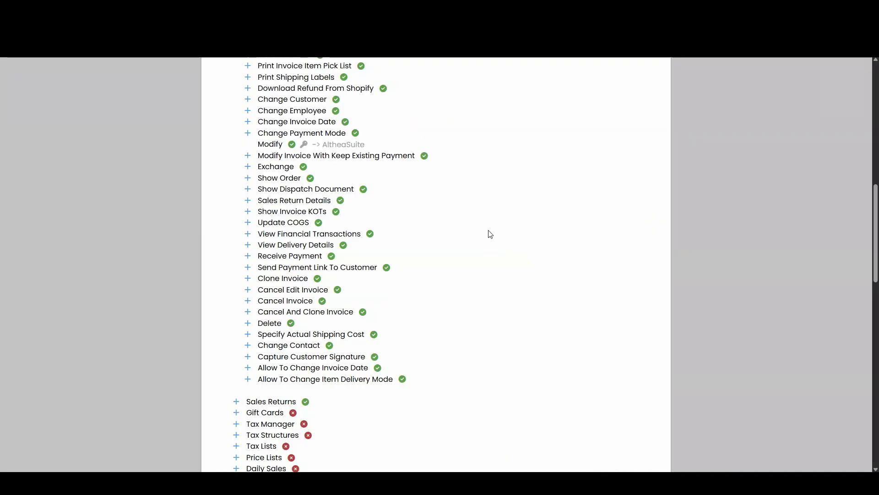
# Update the Sales Role, force-logout its users, and dismiss the success message.
pyautogui.scroll(1, 427, 188)
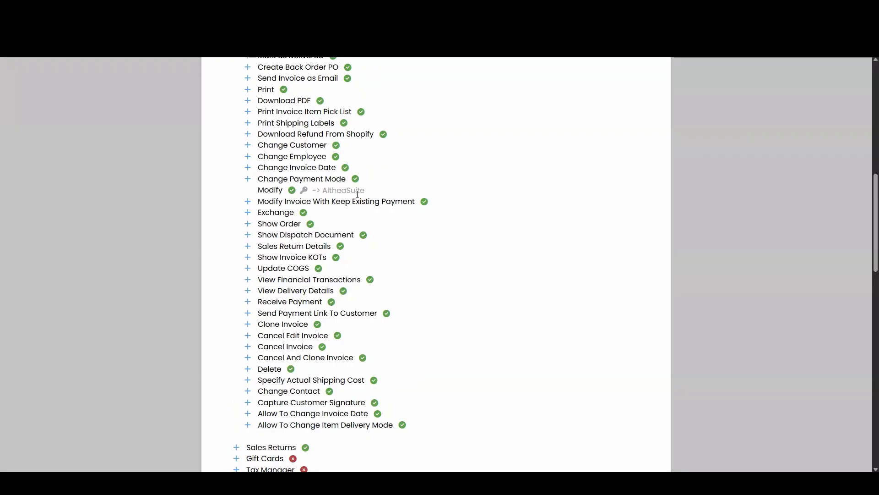
pyautogui.scroll(-12, 591, 281)
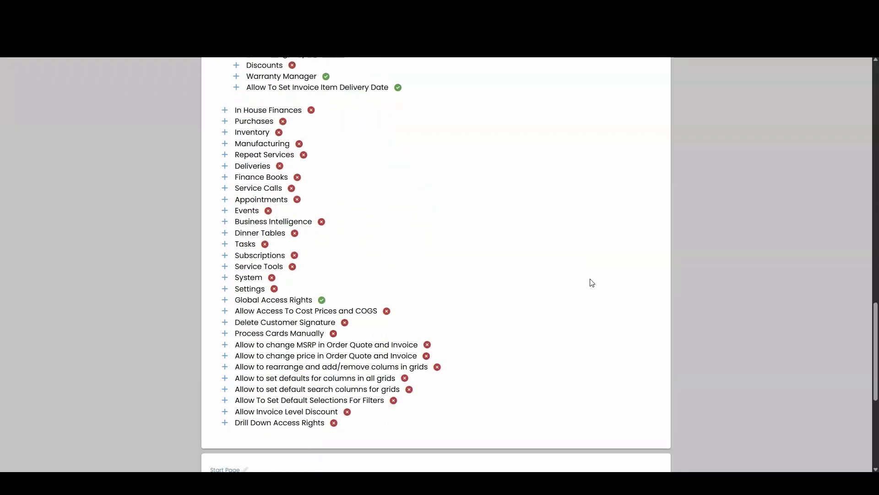
pyautogui.scroll(-5, 591, 279)
pyautogui.click(653, 424)
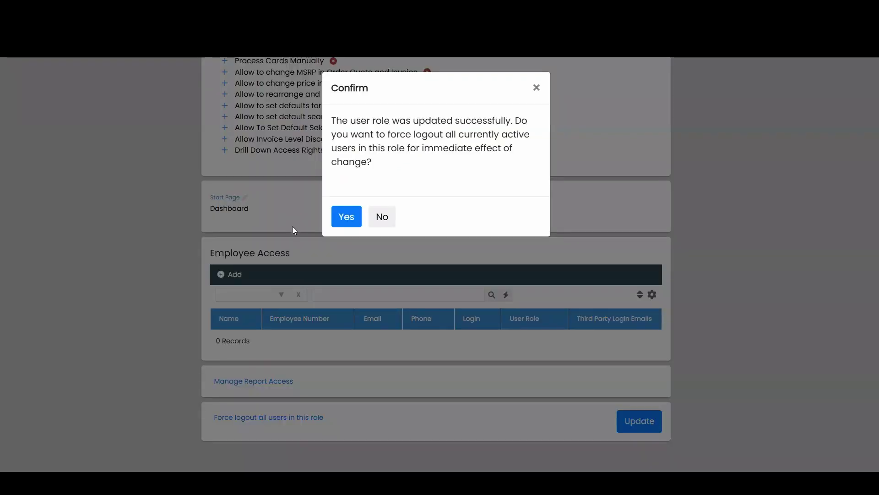
pyautogui.click(352, 223)
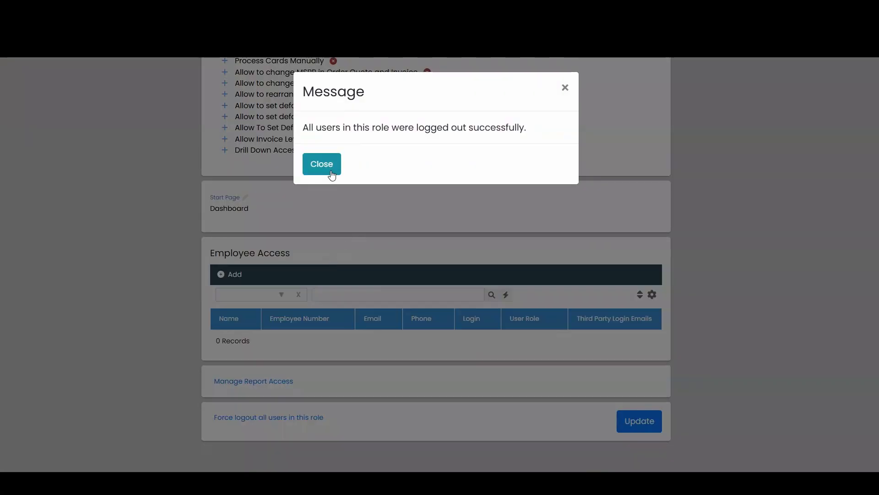
pyautogui.click(322, 164)
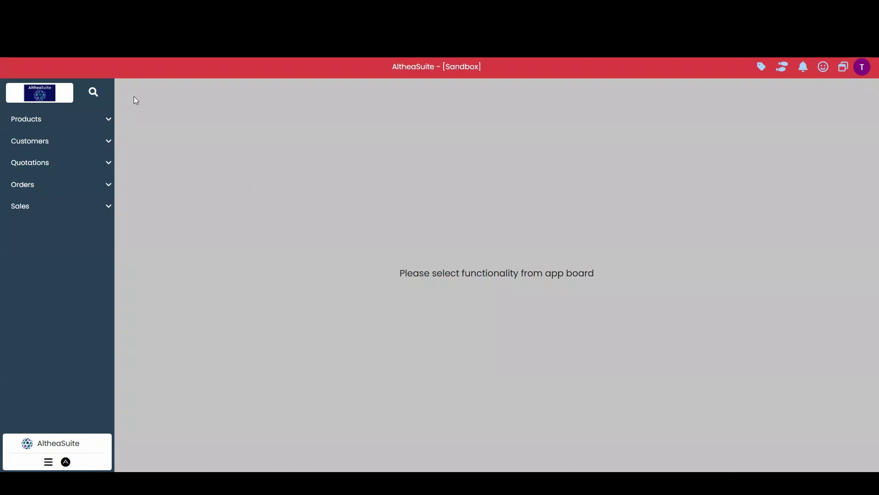
# As the sales user, open Sales > Sales Invoices.
pyautogui.click(55, 210)
pyautogui.click(64, 231)
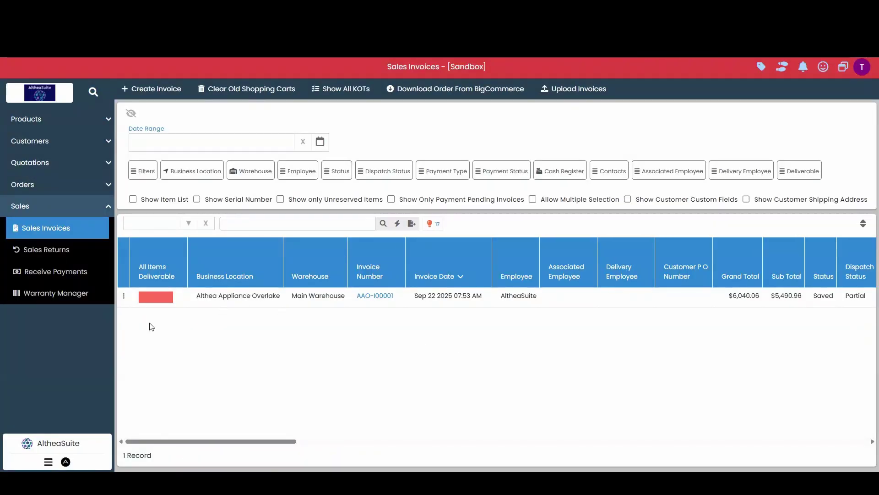
# Choose Modify on the listed invoice and enter the reason 'I want to modify reason because I made a mistake'.
pyautogui.click(124, 295)
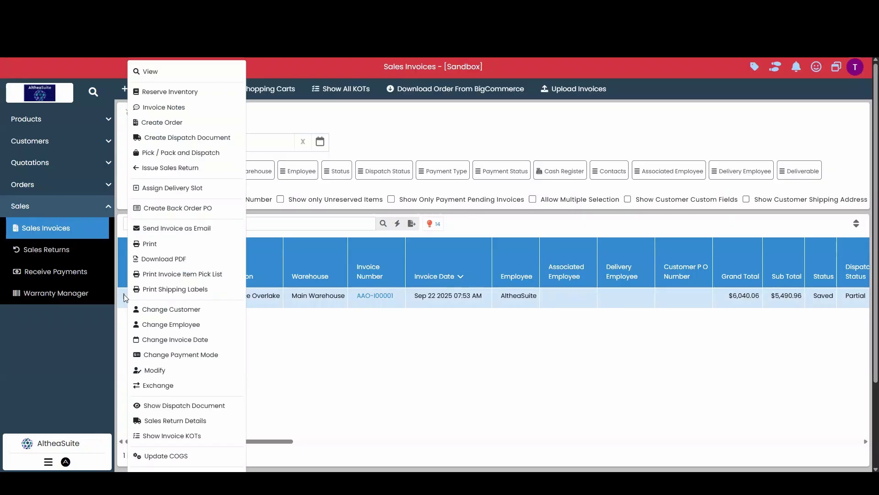
pyautogui.click(166, 369)
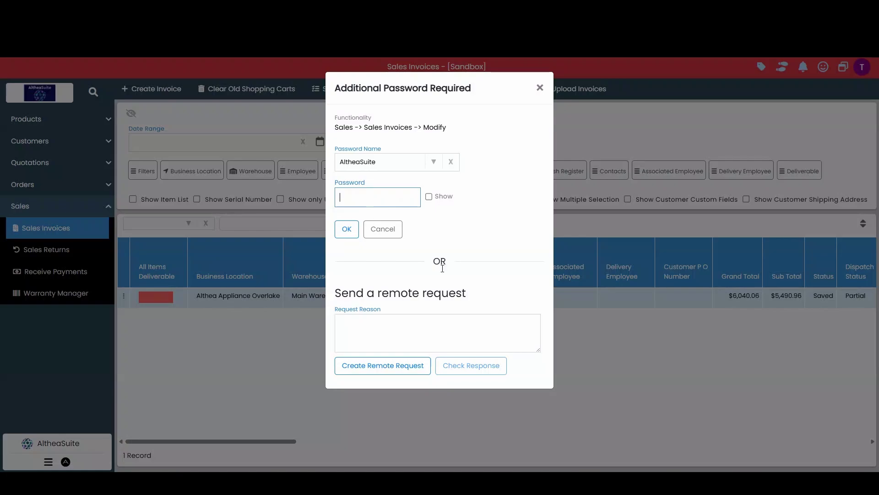
pyautogui.click(395, 333)
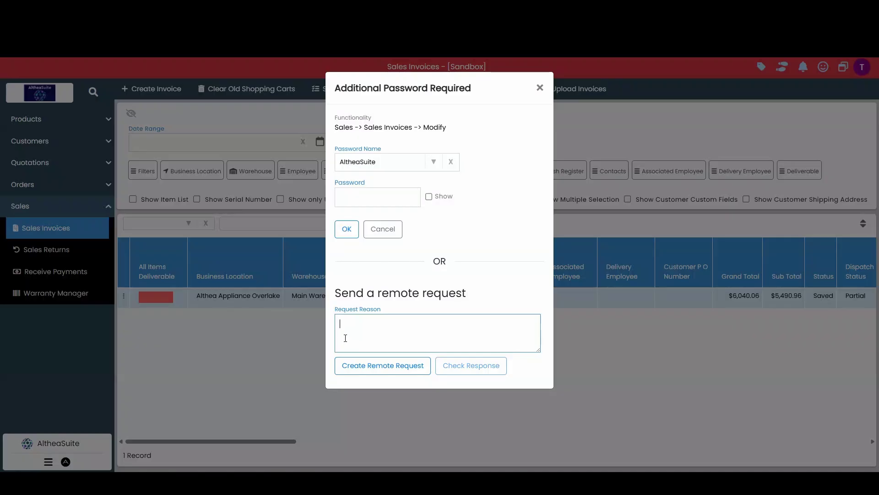
pyautogui.write('I want to modify reason because I made a mistake')
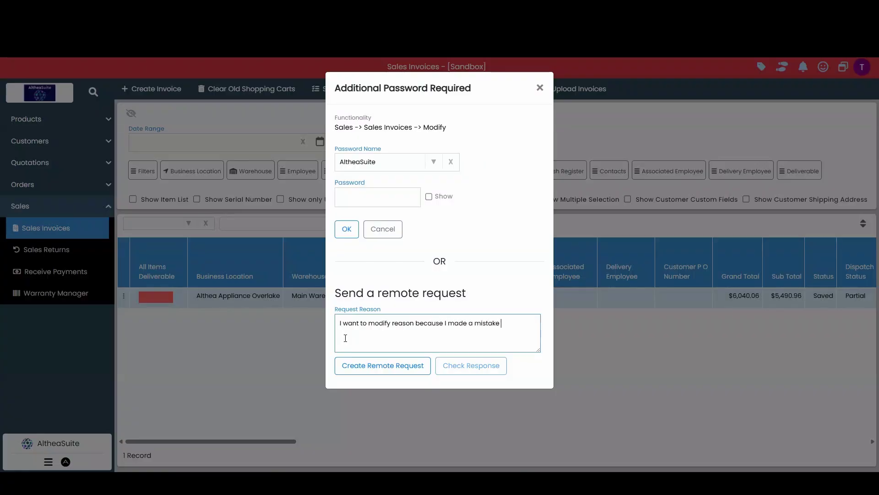
pyautogui.click(366, 365)
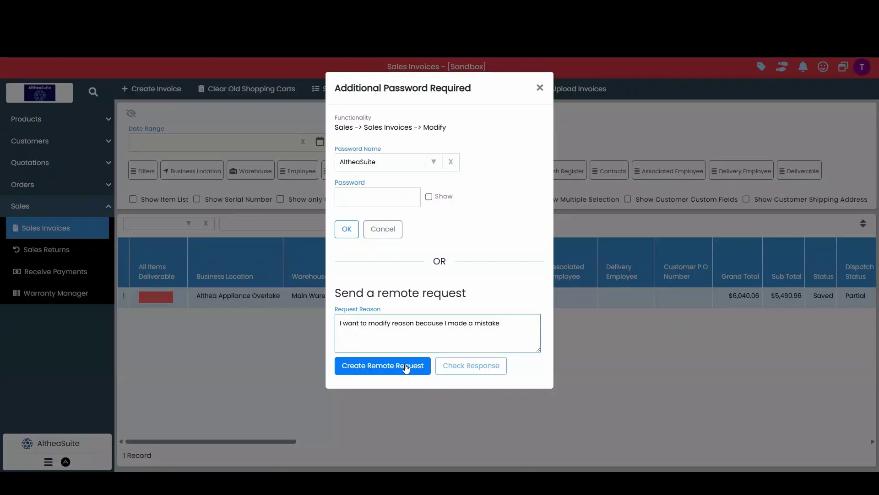
# Create the remote request, check its response, and close the no-response message.
pyautogui.click(405, 367)
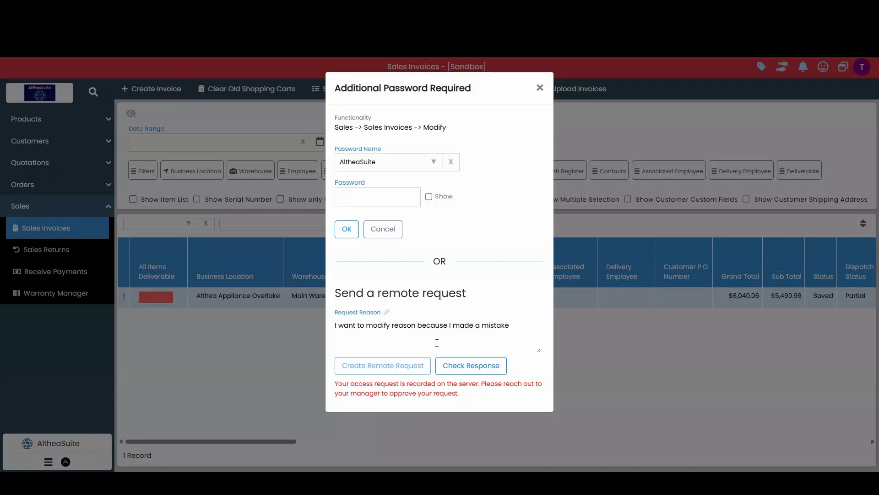
pyautogui.click(476, 372)
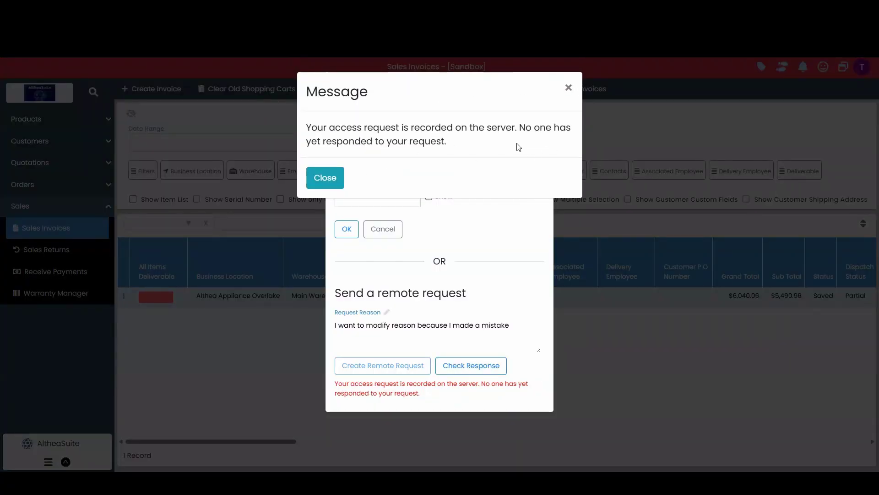
pyautogui.click(331, 173)
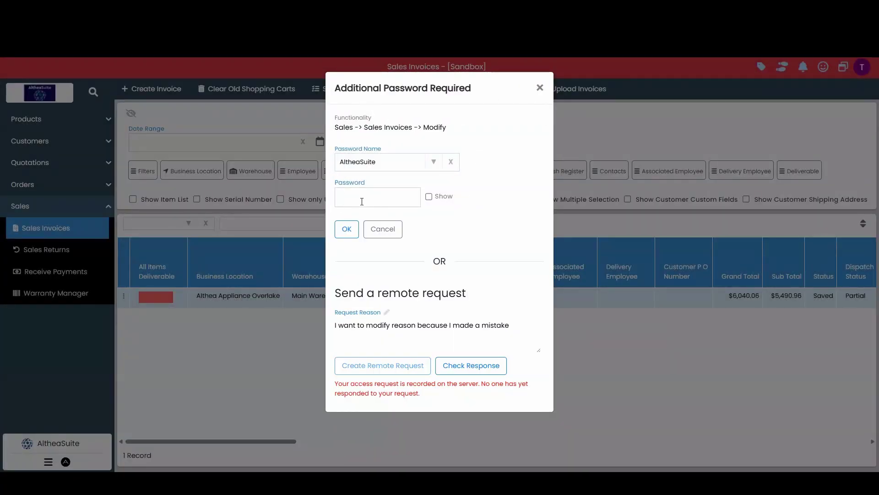
# Submit the approval password for invoice modify access, then reopen Sales > Sales Invoices.
pyautogui.click(362, 202)
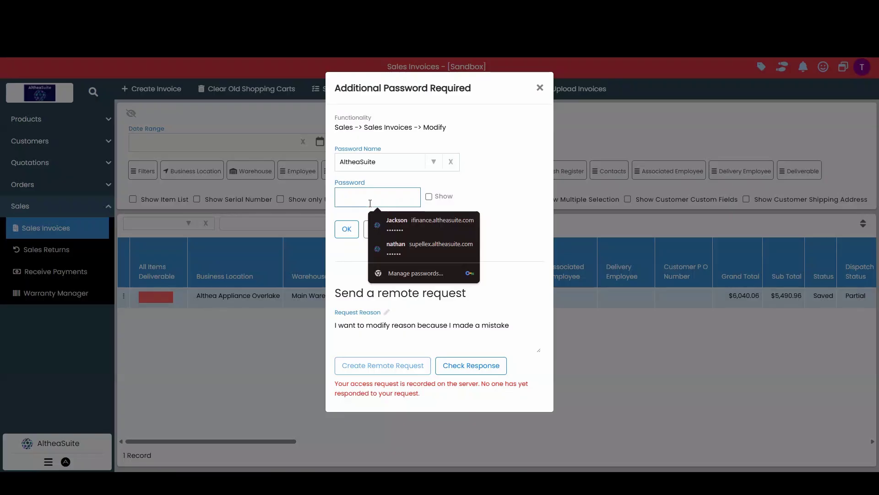
pyautogui.write('1234')
pyautogui.click(348, 228)
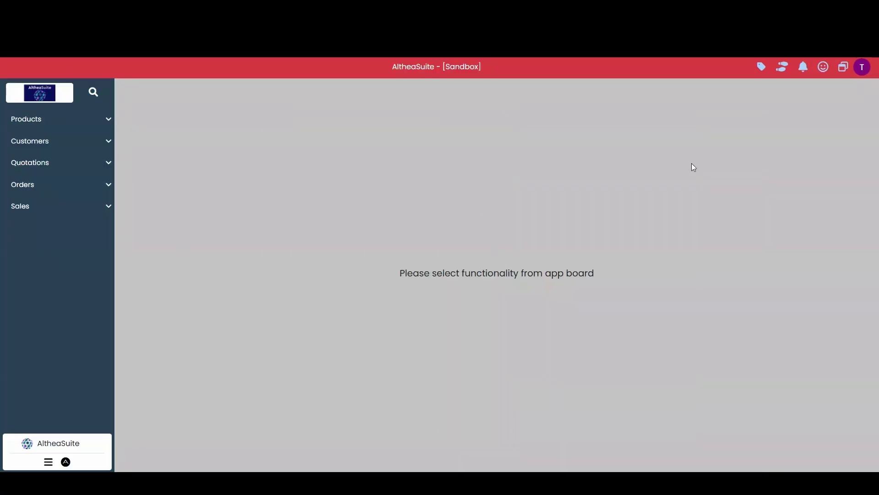
pyautogui.click(67, 211)
pyautogui.click(62, 228)
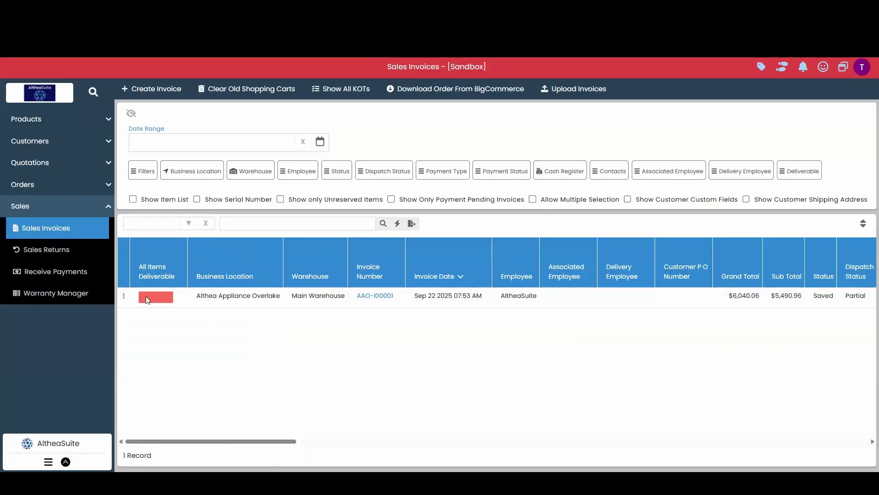
# Choose Modify on invoice AAO-I00001 and send a remote request without a reason.
pyautogui.click(124, 297)
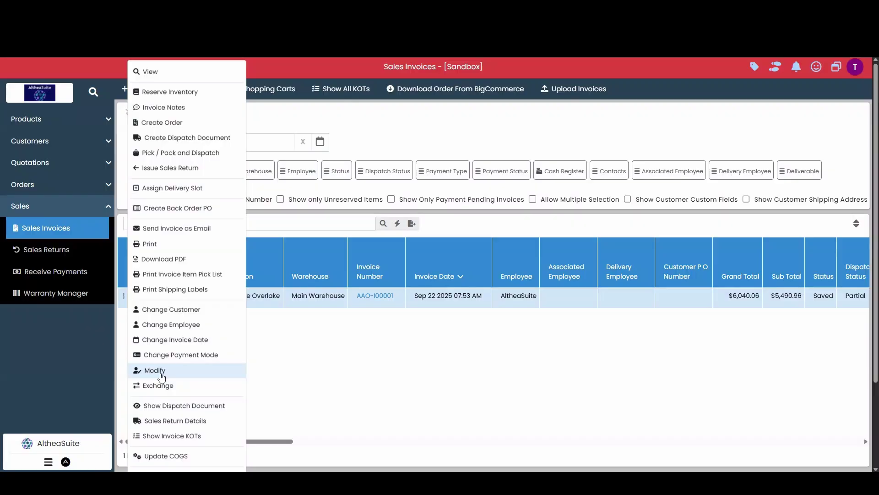
pyautogui.click(162, 377)
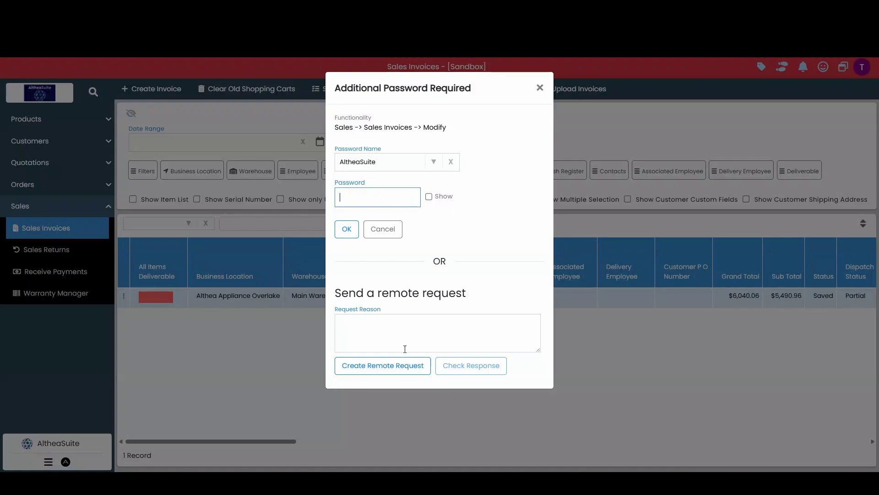
pyautogui.click(392, 370)
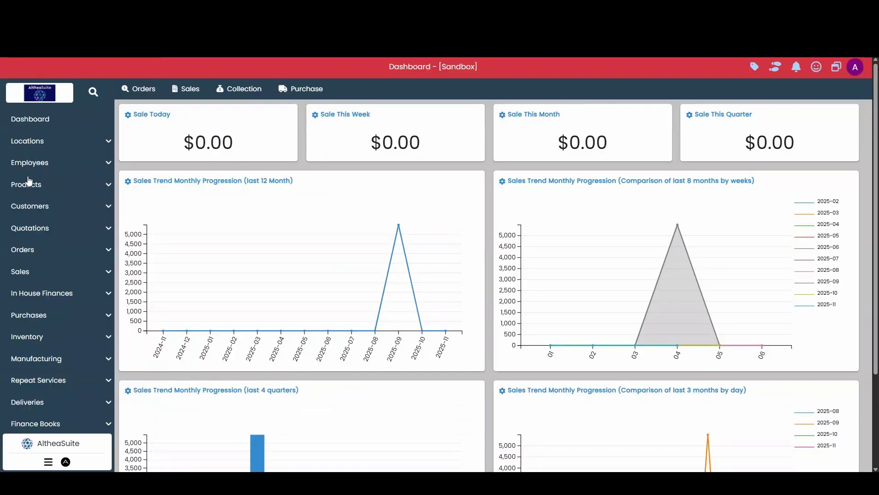
# Open Employees > Access Requests and show the actions for the newest pending Sales Invoices Modify request.
pyautogui.click(40, 166)
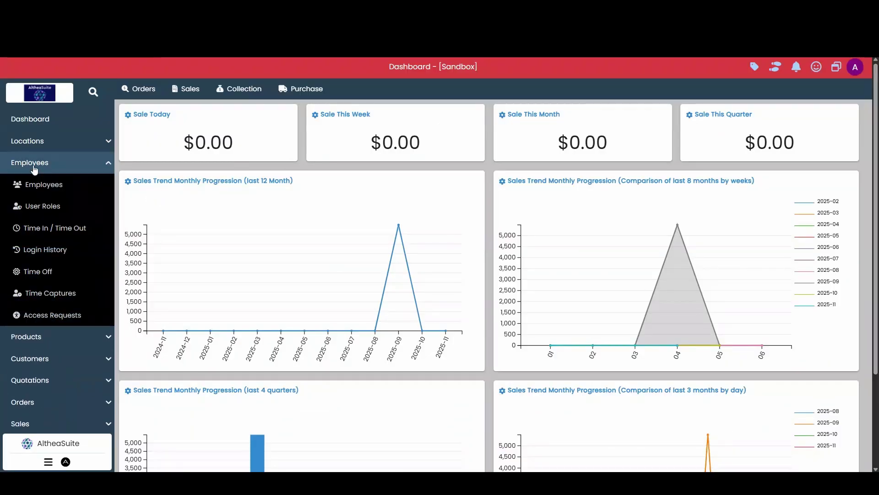
pyautogui.click(62, 317)
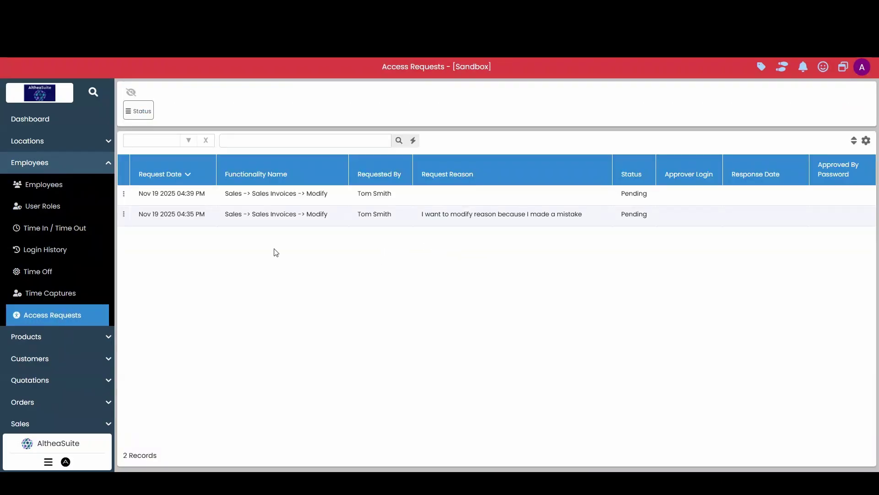
pyautogui.click(472, 224)
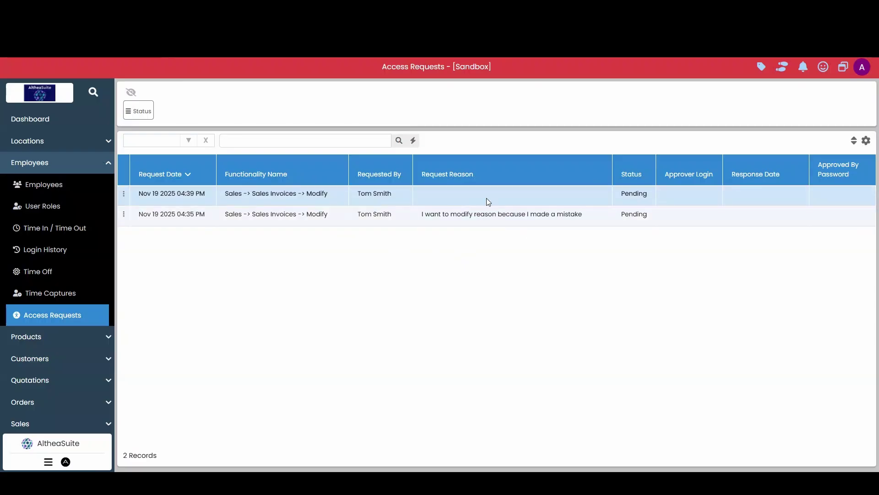
pyautogui.click(123, 193)
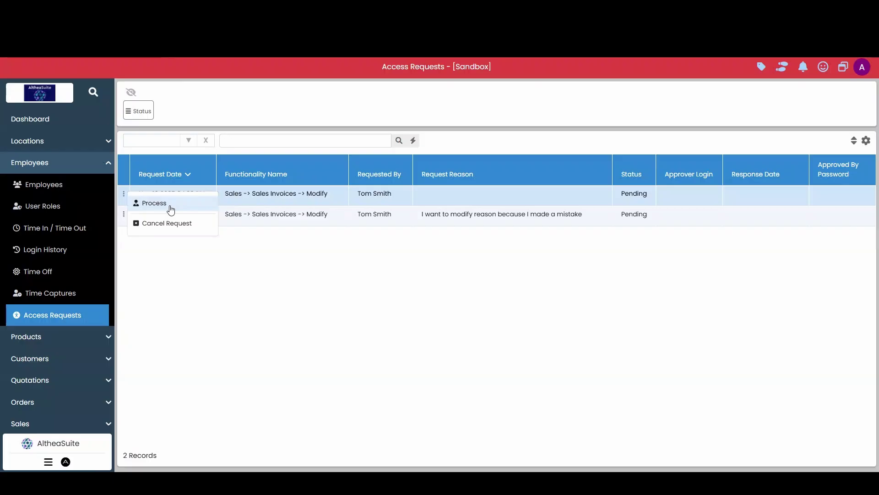
# Process the newest invoice-modify request, enter the required password, and approve it, confirming with Yes.
pyautogui.click(171, 210)
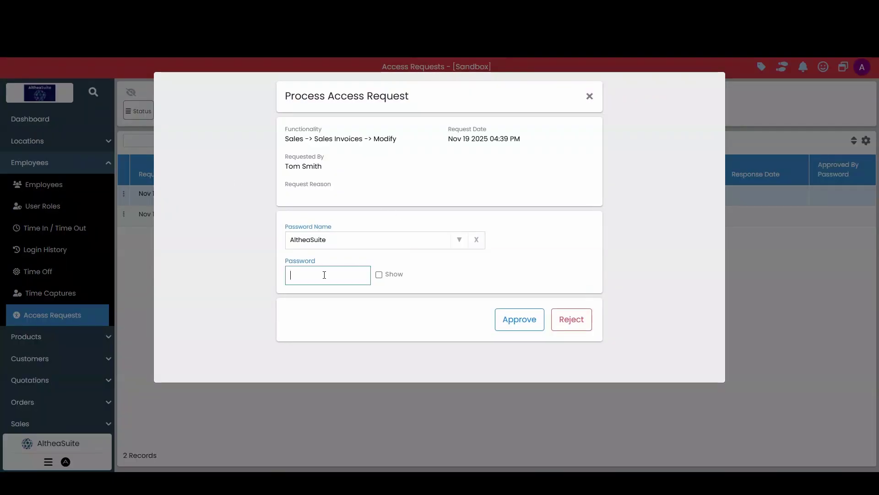
pyautogui.write('••••')
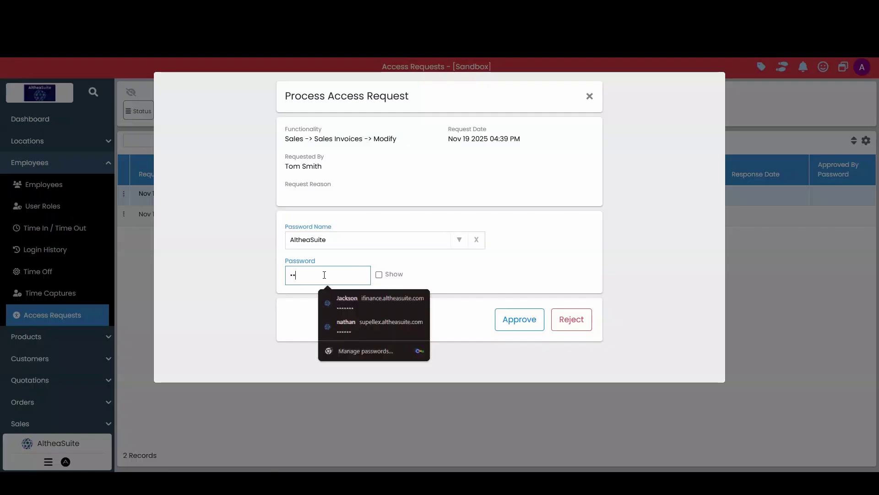
pyautogui.click(477, 271)
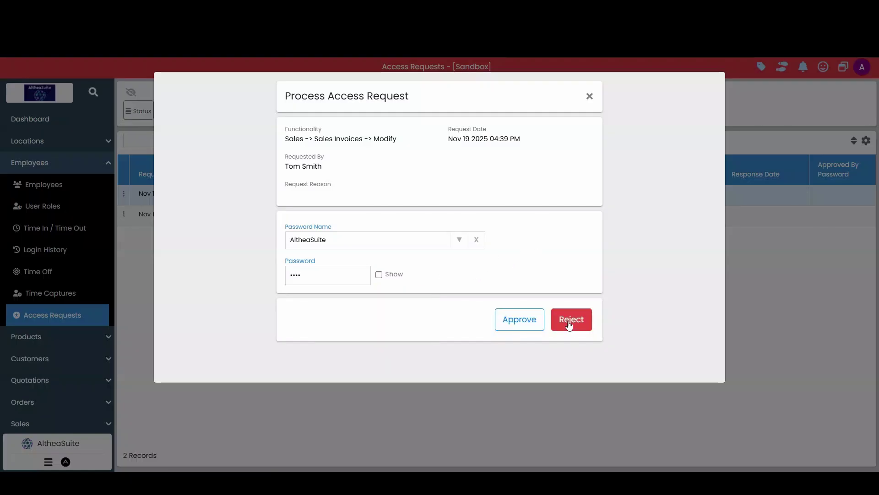
pyautogui.click(524, 326)
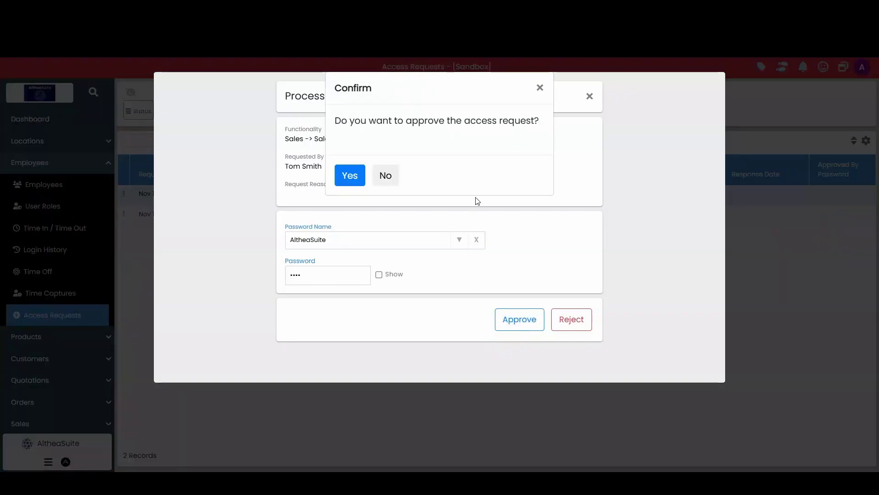
pyautogui.click(350, 176)
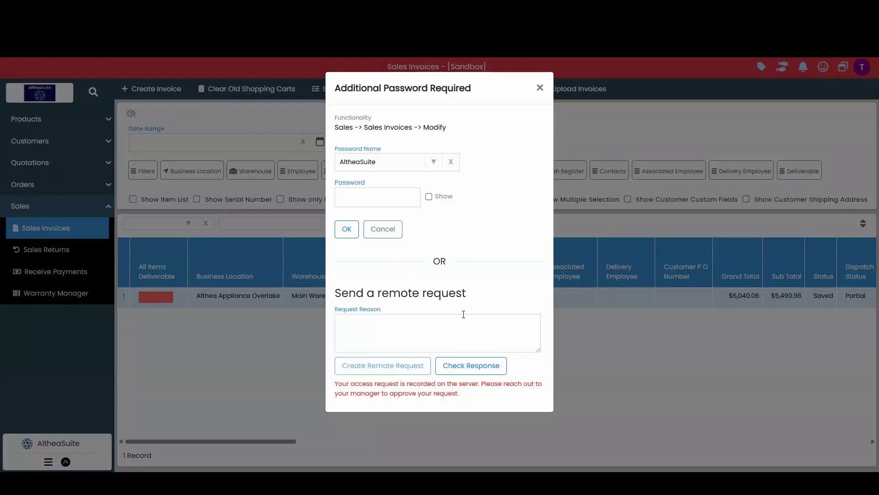
# Check the response in the sales user's password dialog to load the Edit Invoice form.
pyautogui.click(481, 367)
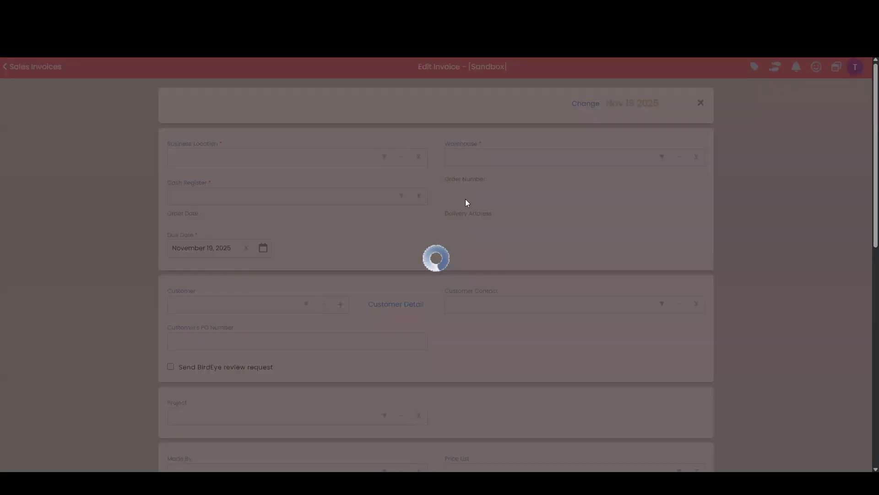